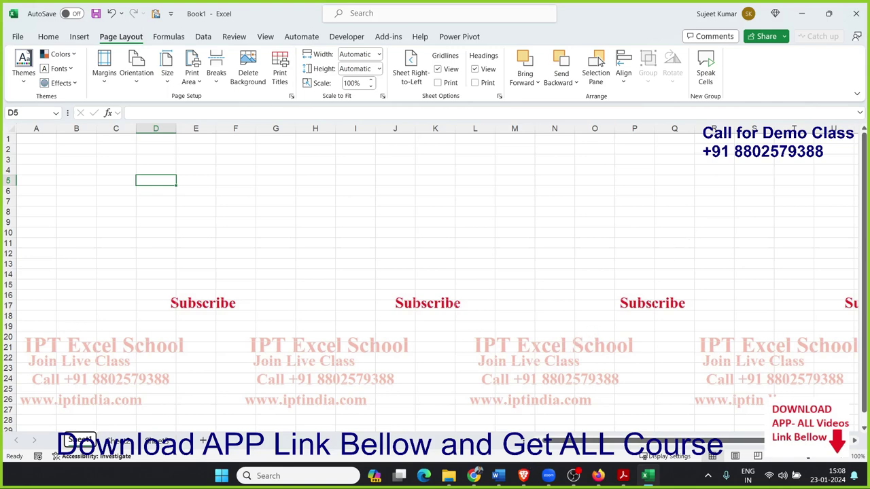
- Open the Visual Basic editor from the Developer tab and select ThisWorkbook in Book1's project
click(598, 476)
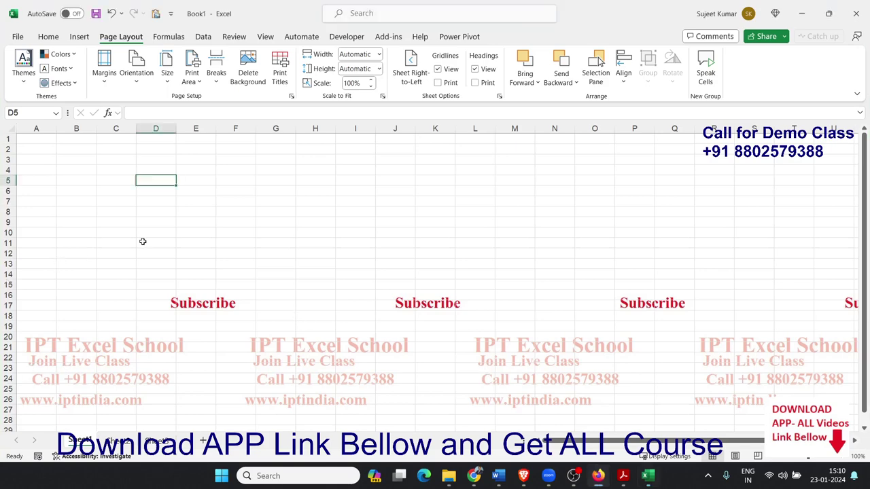
click(347, 36)
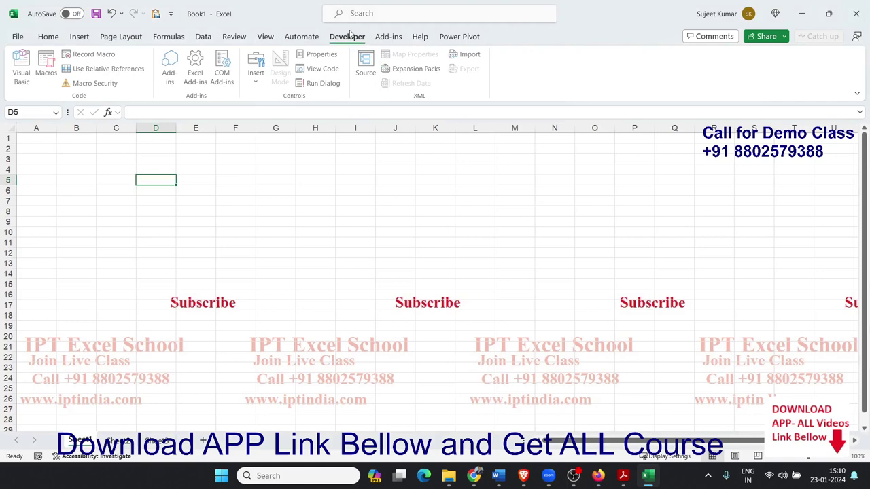
click(22, 73)
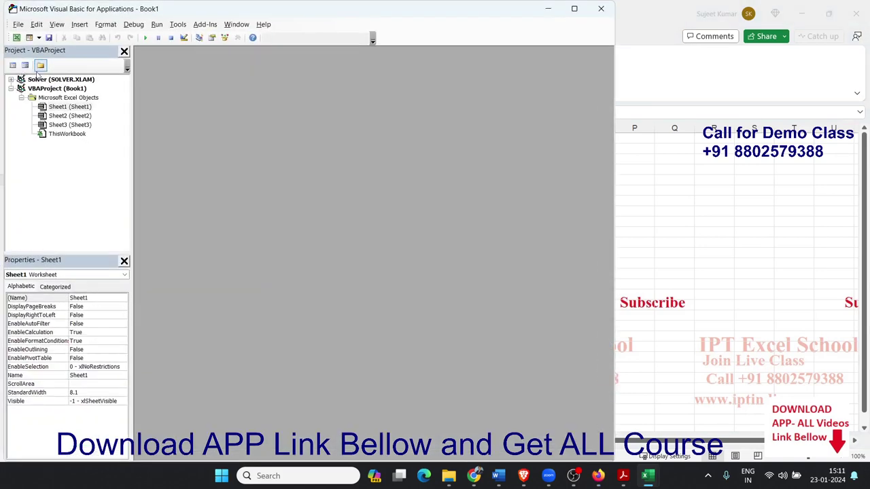
click(65, 136)
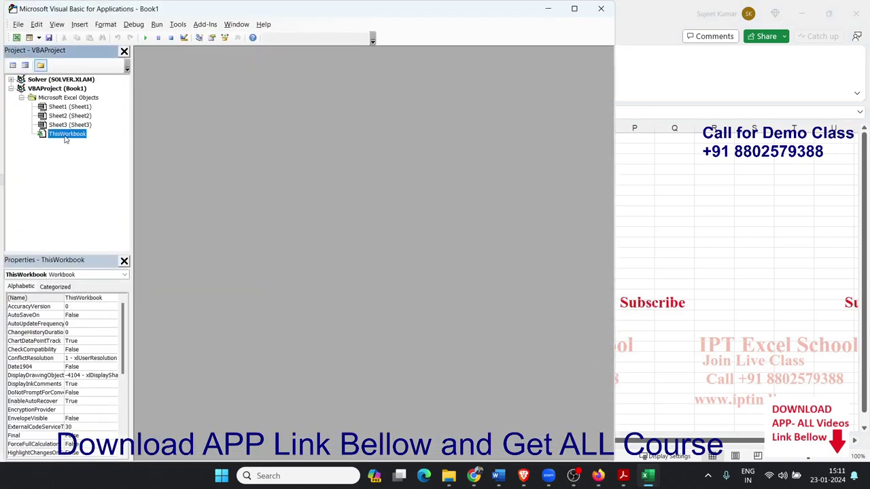
click(79, 24)
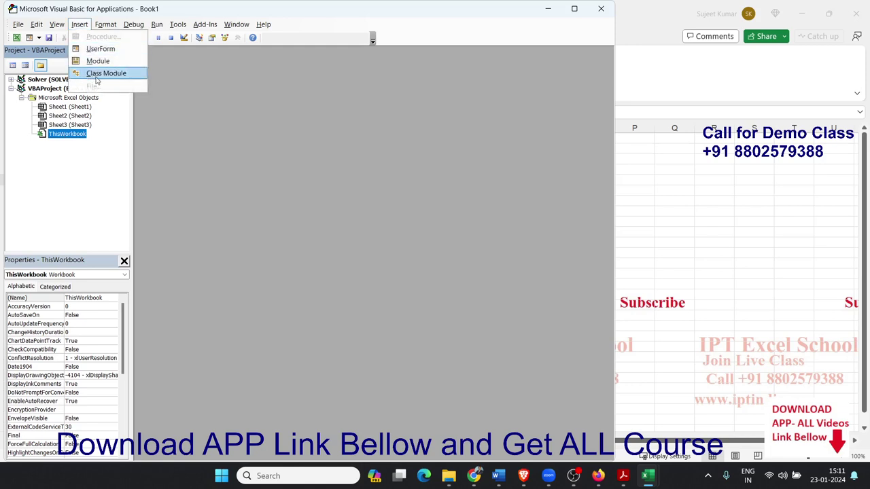
click(66, 139)
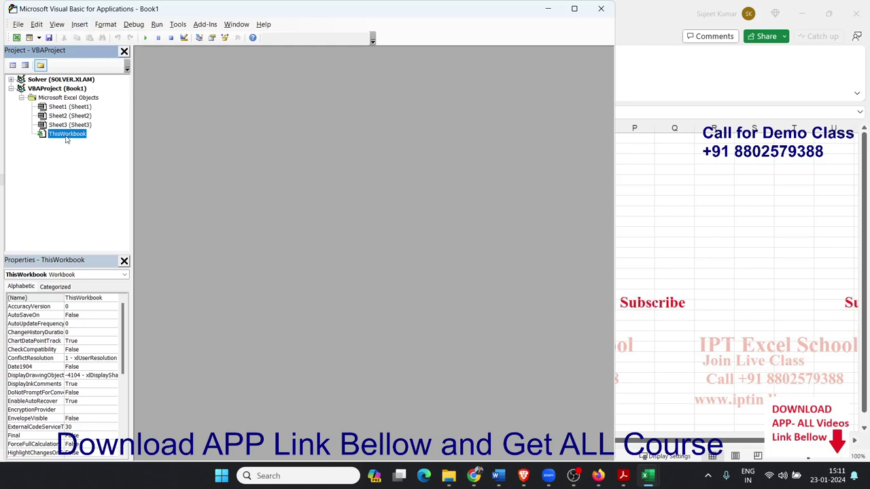
- Open ThisWorkbook's code window and choose the Workbook object to create an empty Workbook_Open procedure
double_click(66, 136)
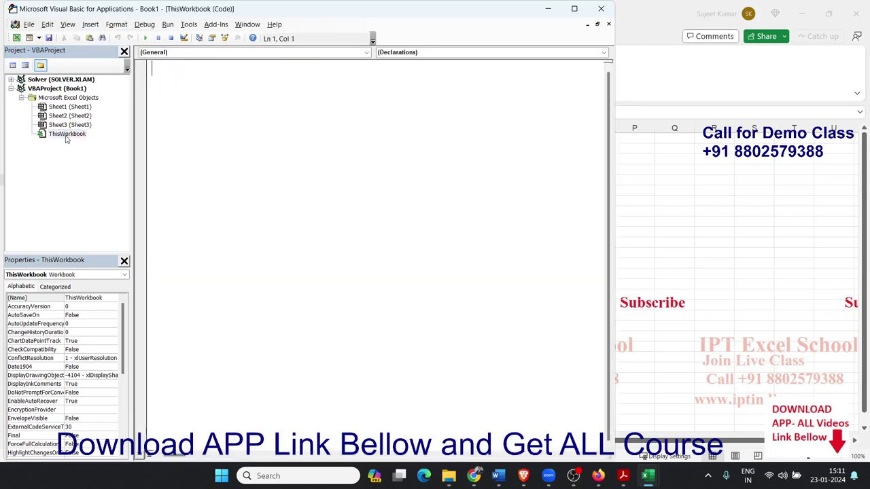
click(367, 53)
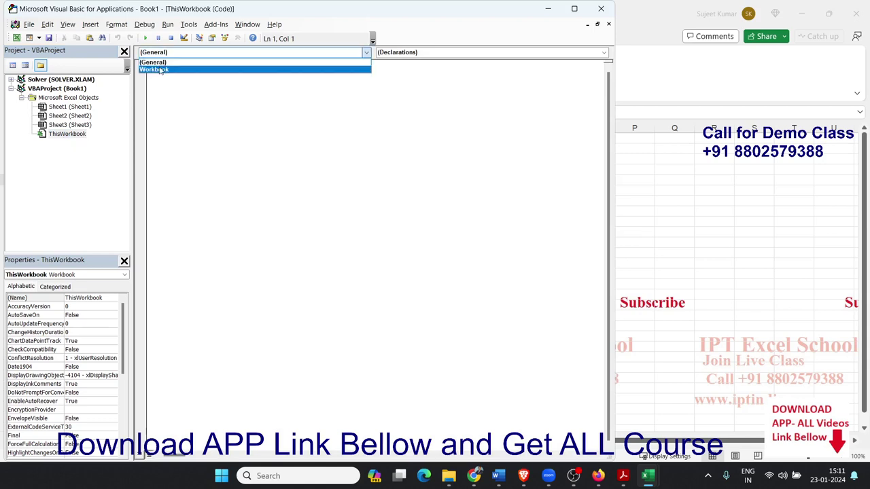
click(273, 67)
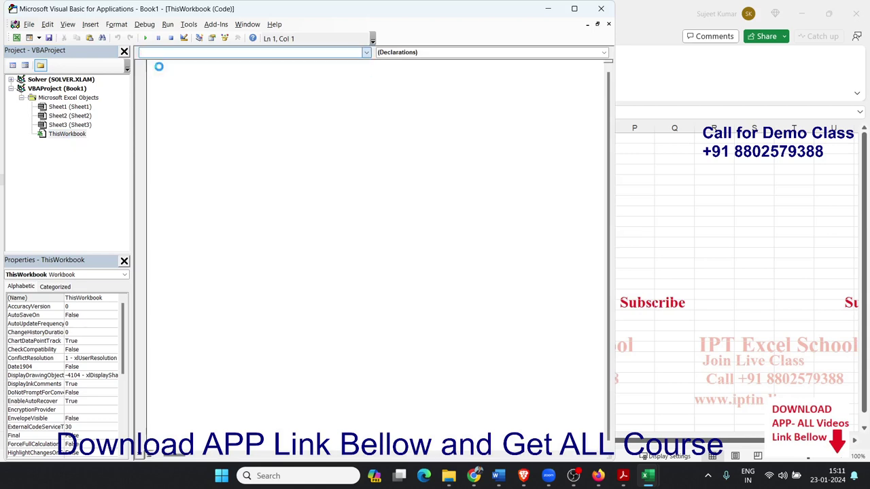
click(390, 53)
scroll(392, 81, up, 2)
scroll(393, 80, up, 2)
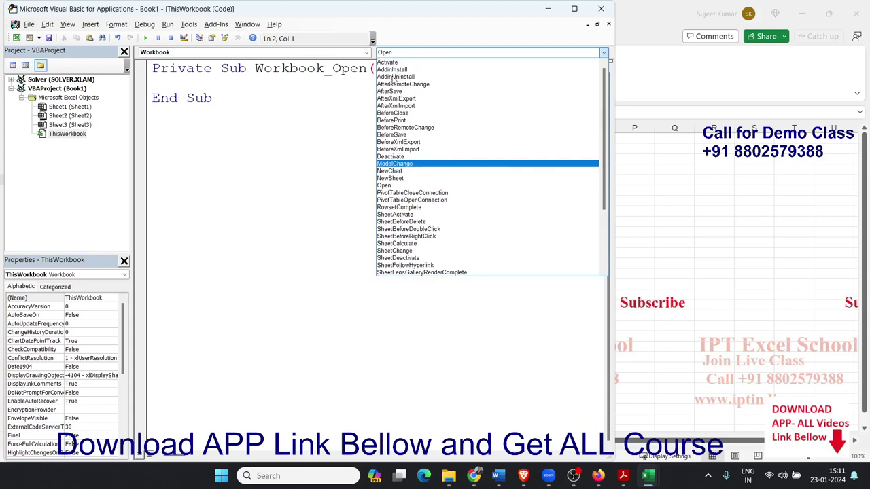
- Declare Dim w As Worksheet at the top of Workbook_Open
click(174, 89)
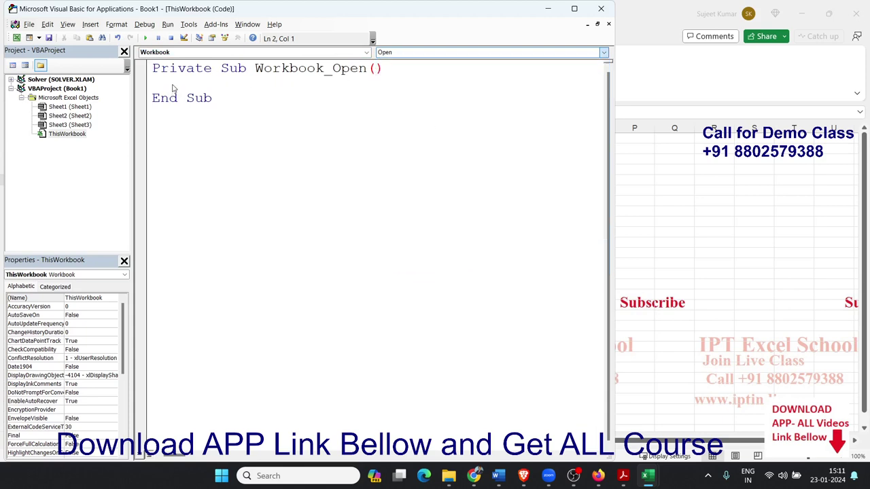
key(Return)
key(Return)
key(Return)
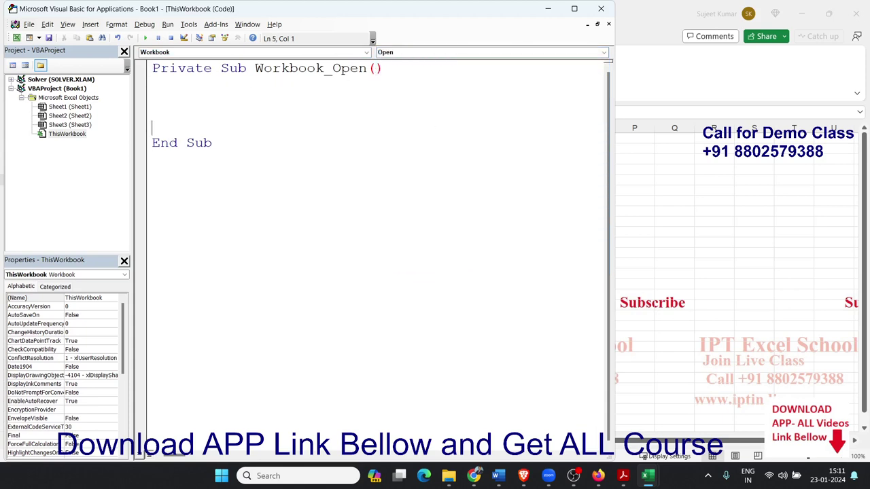
key(Up)
key(Up)
text(dim )
text(w as wor)
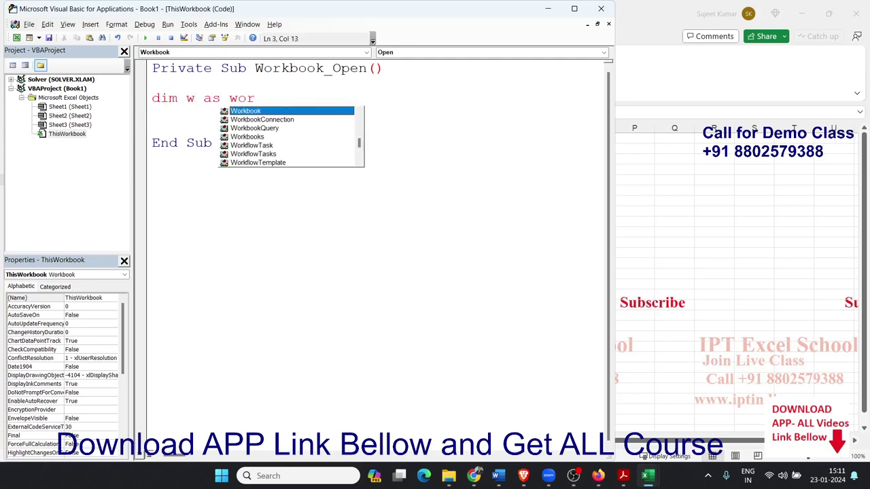
text(k)
text(sh)
key(Tab)
key(Return)
key(Return)
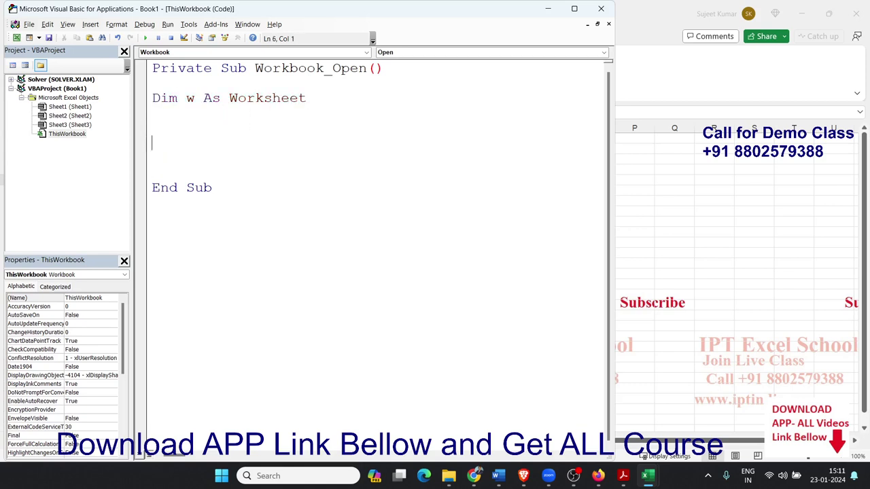
- Add a For Each w In ActiveWorkbook.Worksheets loop header below the declaration
key(Return)
text(for e)
text(ach w in )
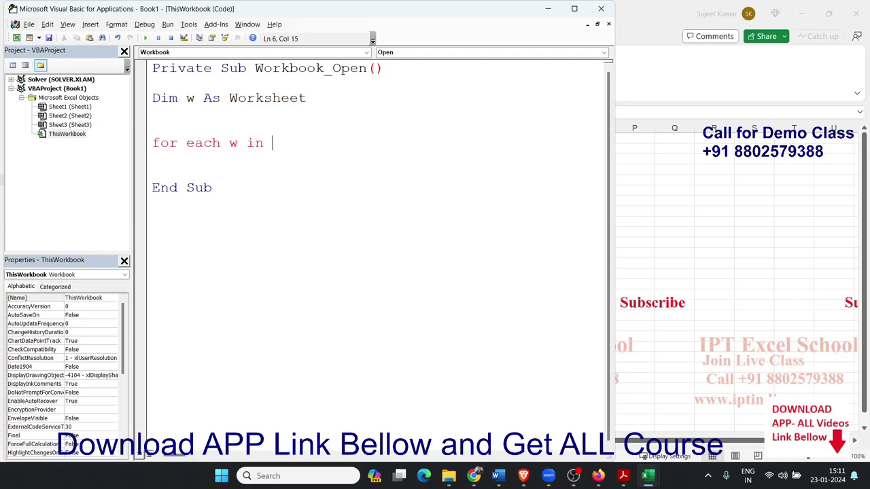
text(activ)
text(eworkb)
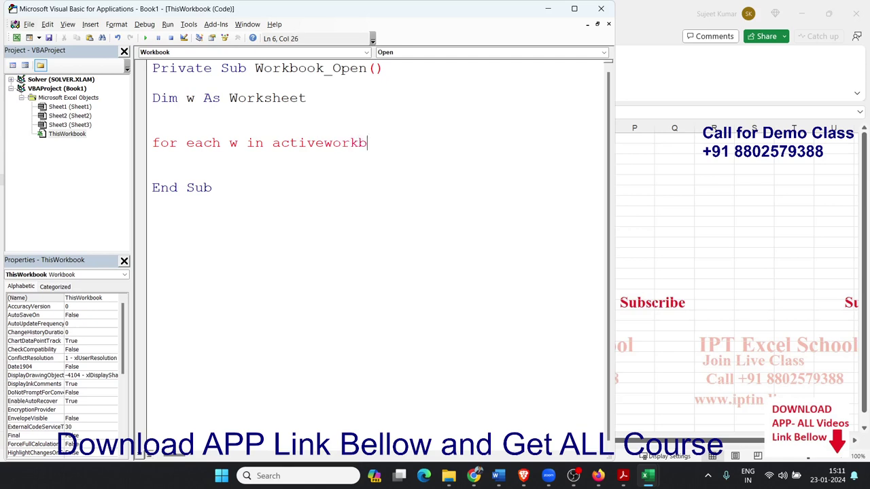
text(ook.)
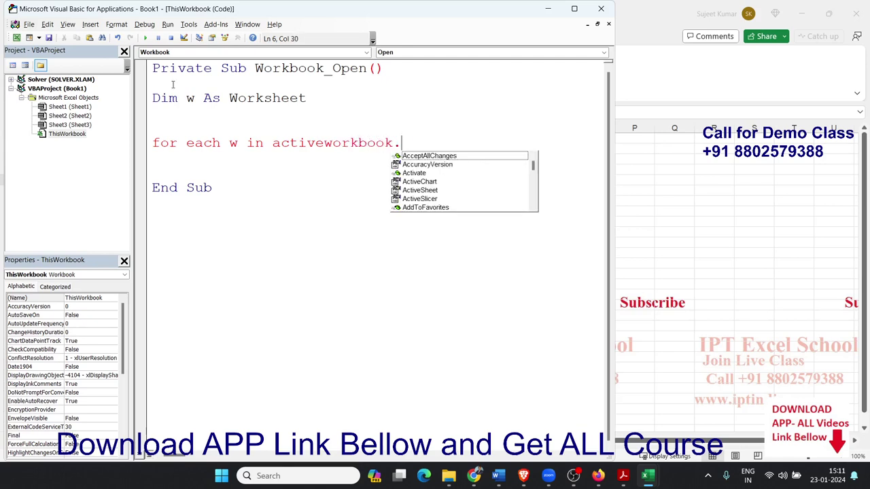
text(wor)
key(Down)
key(Tab)
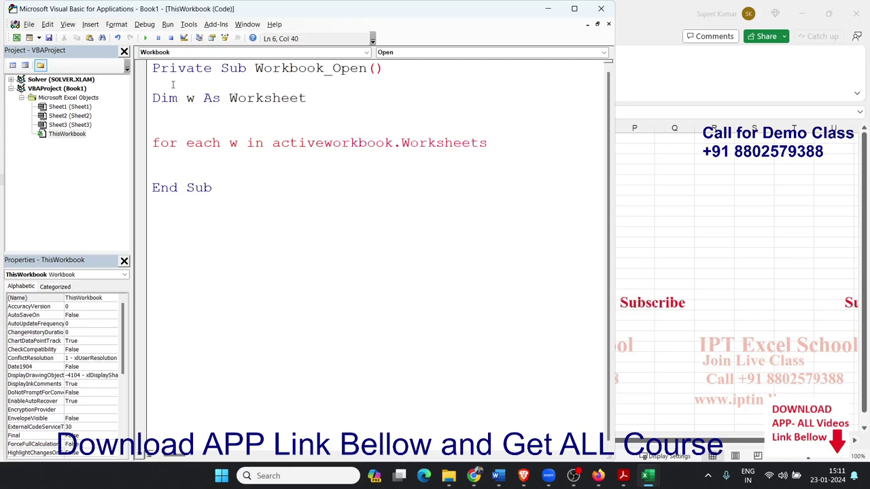
key(Return)
key(Return)
key(Return)
- Close the loop with Next w and add w.Unprotect with the sheet password inside it
text(next )
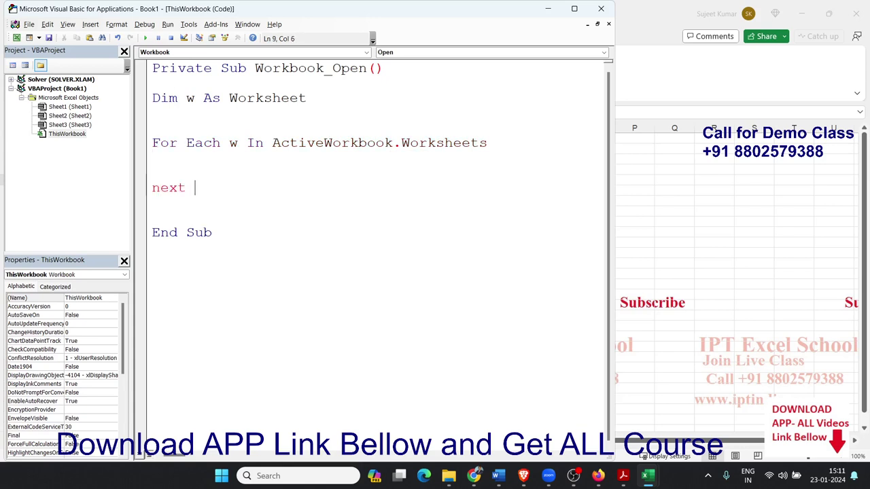
text(w)
key(Up)
key(Up)
key(Return)
text(w)
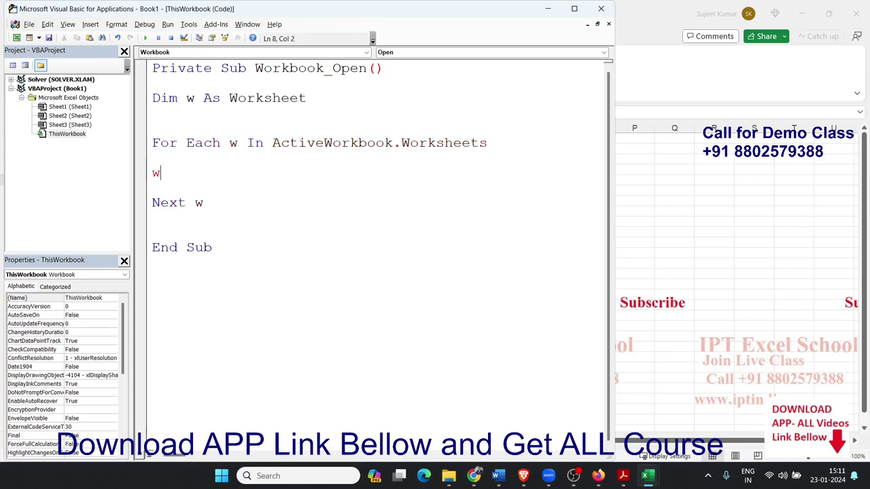
text(.u)
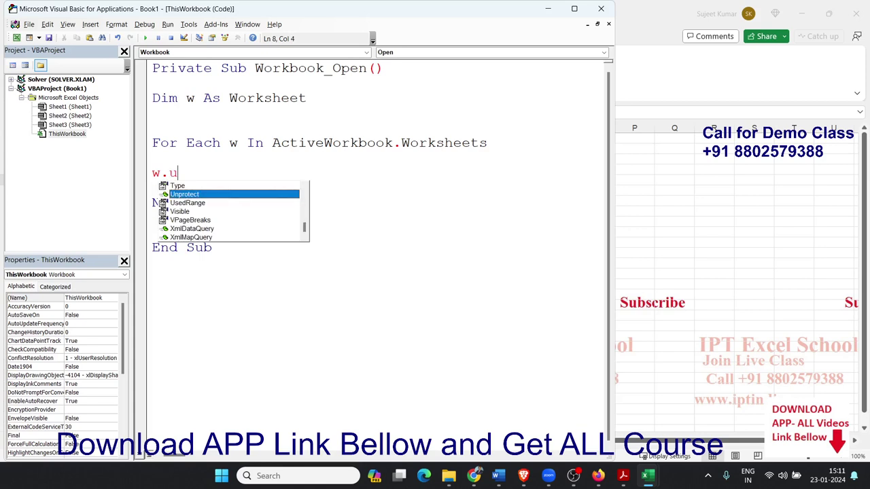
key(Tab)
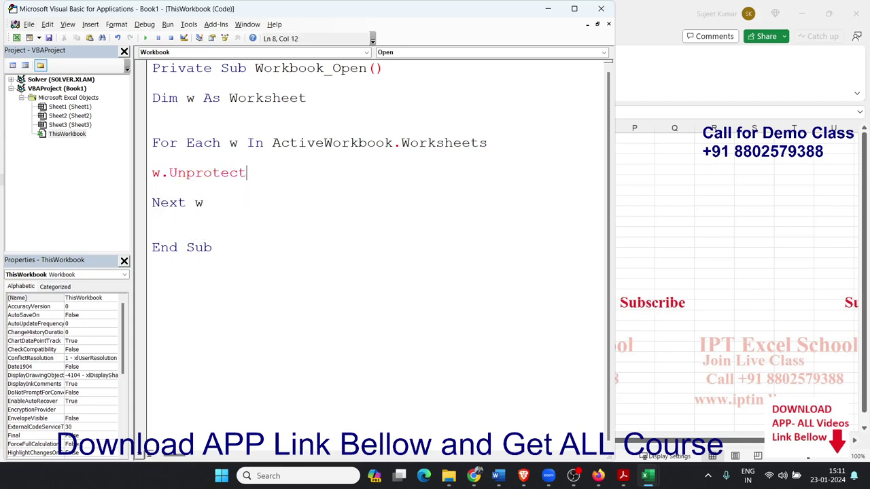
text(")
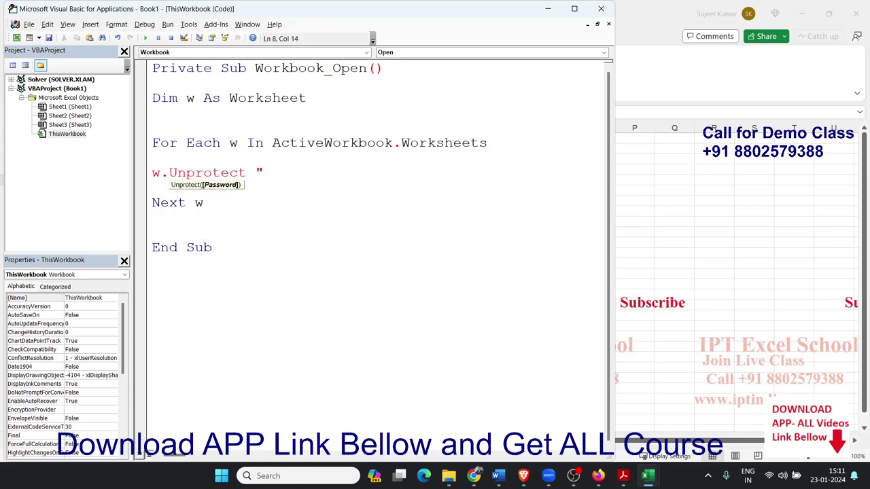
text(")
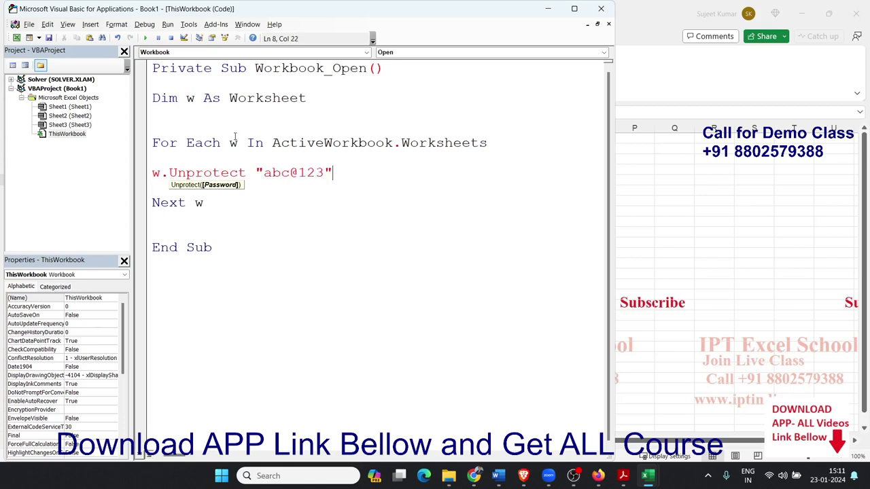
- Add an ActiveWorkbook.Save line after the loop, before End Sub
click(239, 208)
click(197, 229)
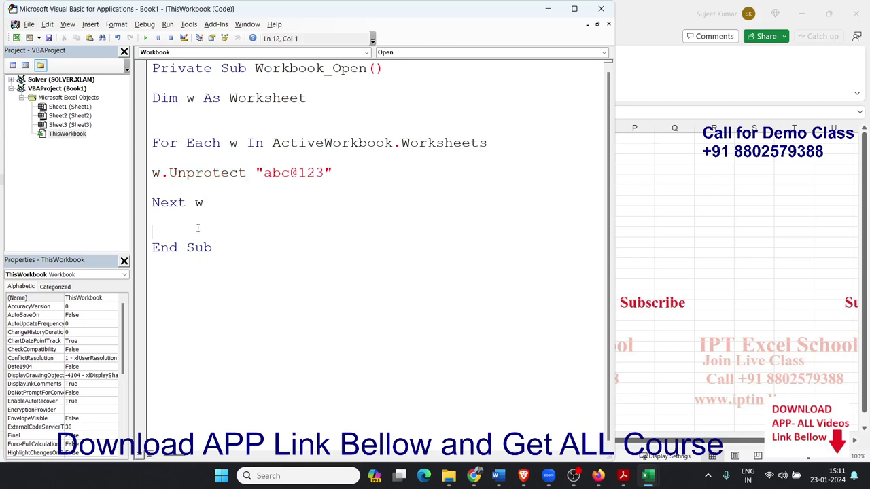
key(Return)
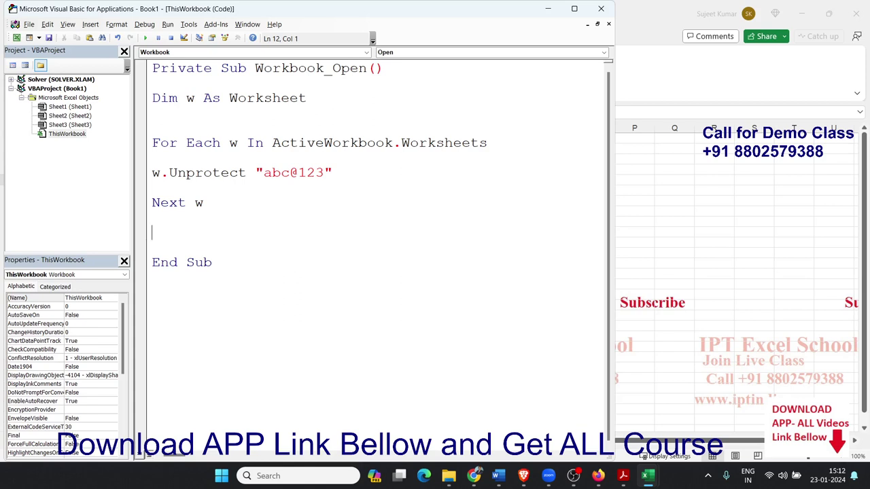
text(activ)
text(eworkbo)
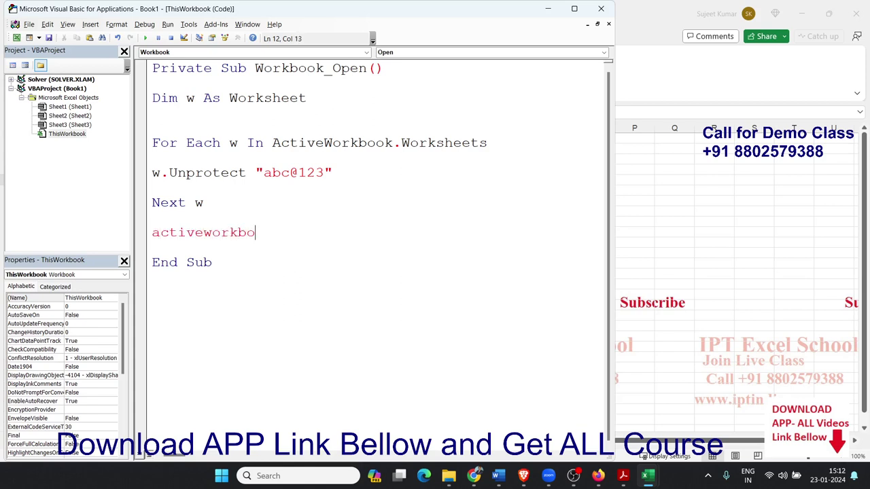
text(ok)
text(.sa)
key(Tab)
- Finish ActiveWorkbook.Save, copy all the macro code into cell C3 of Book1's sheet, and return to the editor
click(219, 233)
drag(238, 267, 151, 68)
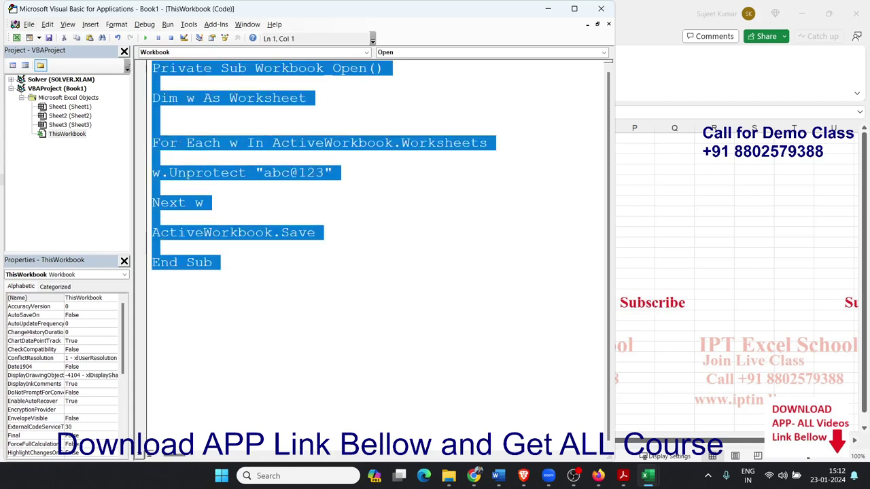
click(664, 226)
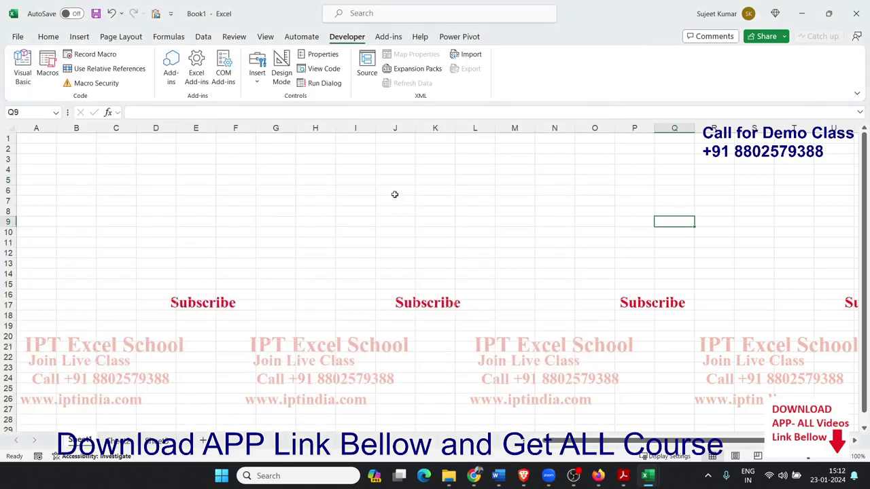
click(121, 163)
key(ctrl+v)
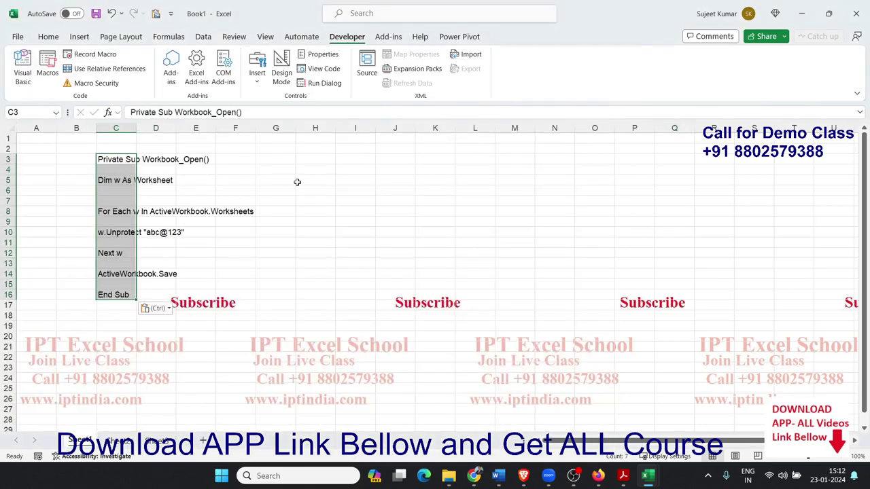
click(296, 182)
key(alt+F11)
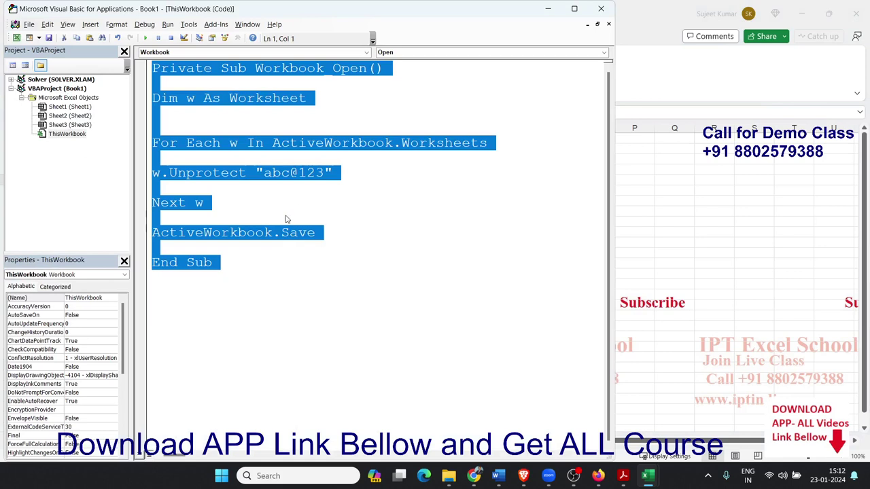
click(285, 218)
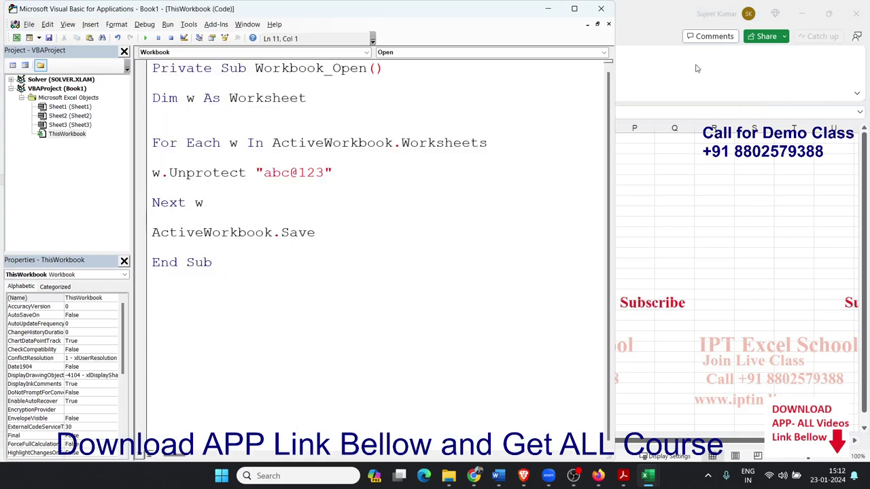